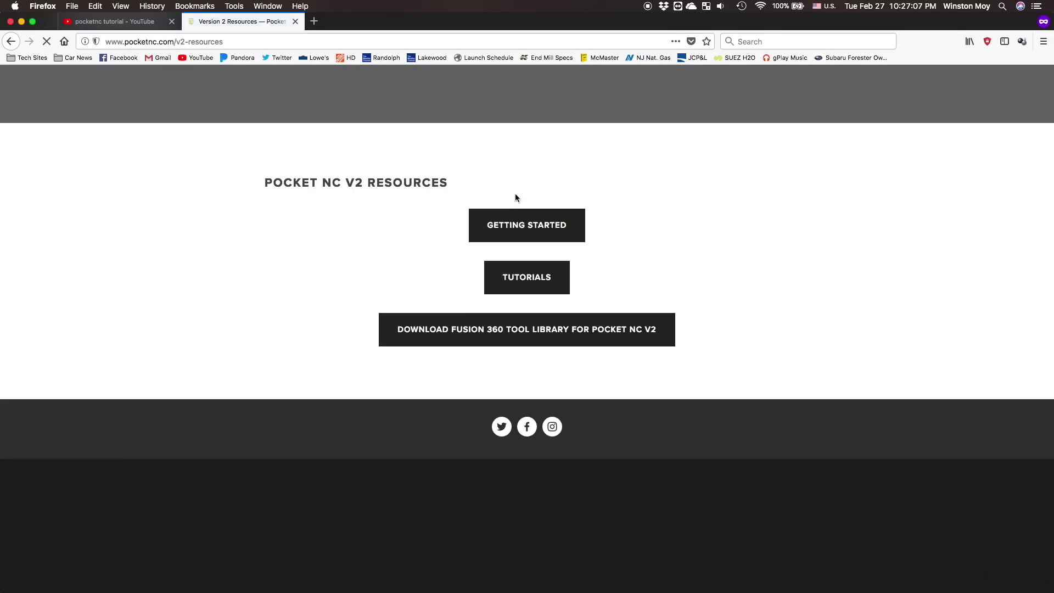
Open the V2 First Part tutorial PDF from Tutorials, scroll its pages, then go to Pocket NC's videos
click(527, 277)
click(529, 264)
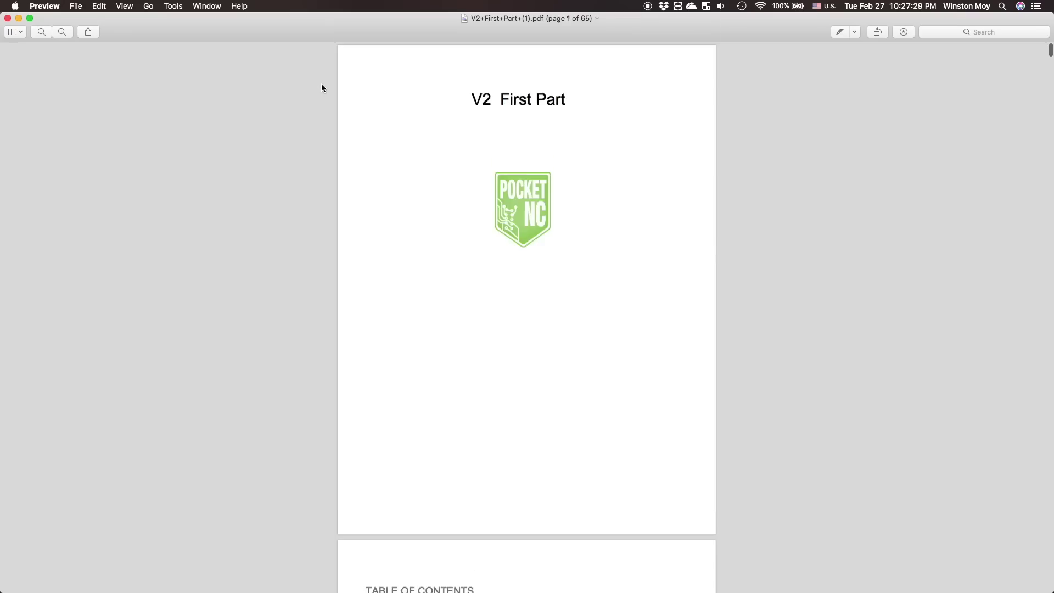
scroll(322, 87, down, 20)
scroll(321, 87, down, 10)
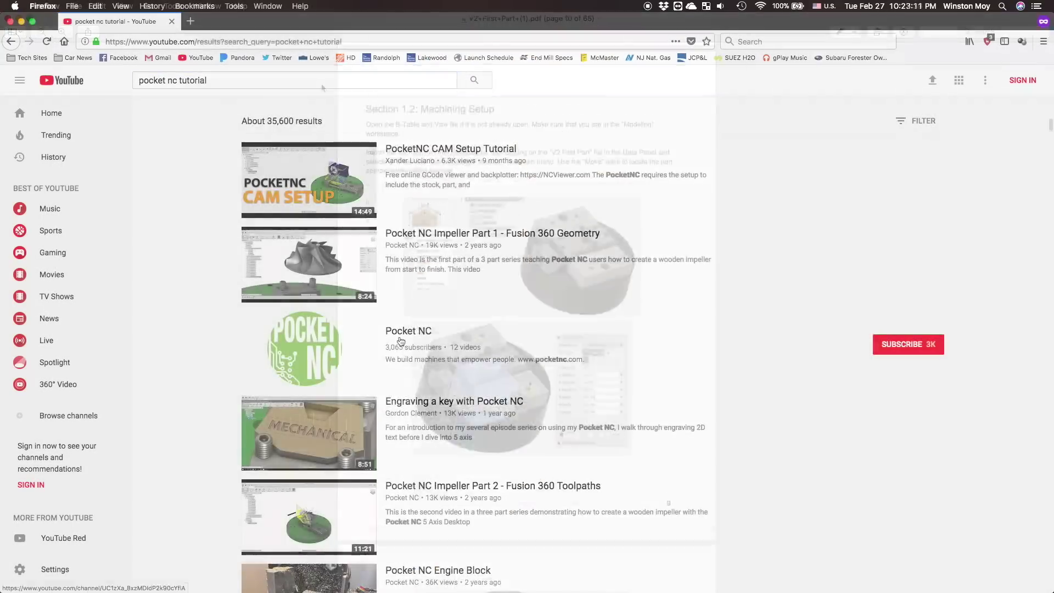
click(393, 332)
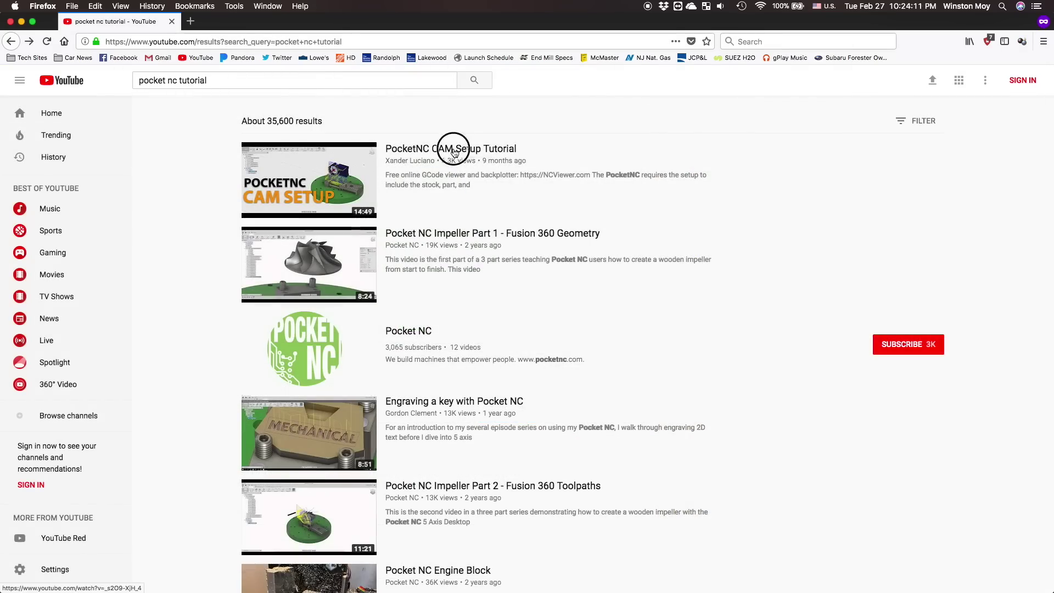
Play the PocketNC CAM Setup Tutorial, jumping to about 1:44, 3:45 and 7:45, then like it
click(450, 146)
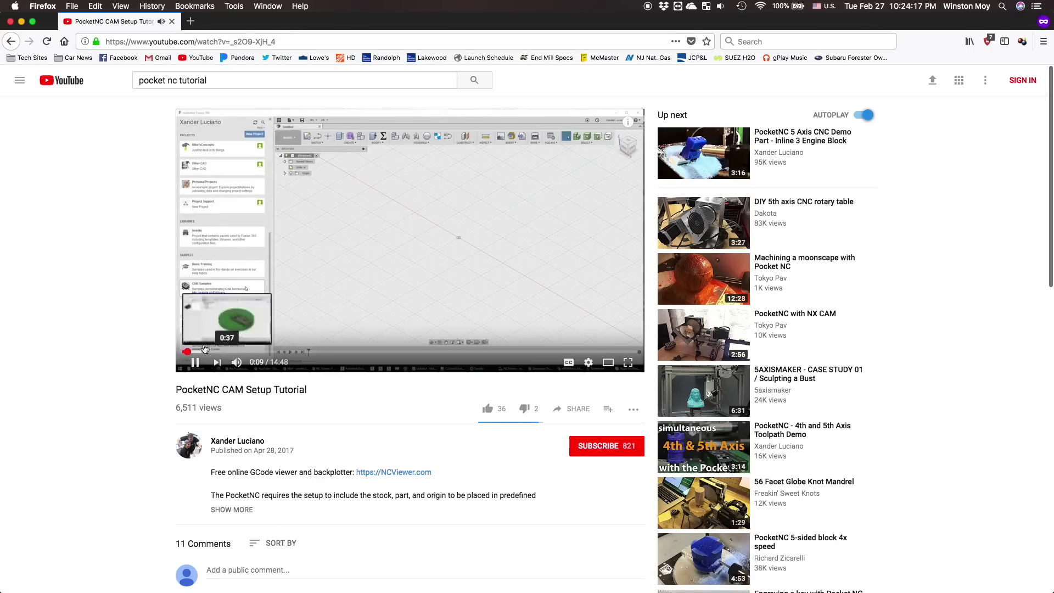
click(236, 352)
click(295, 352)
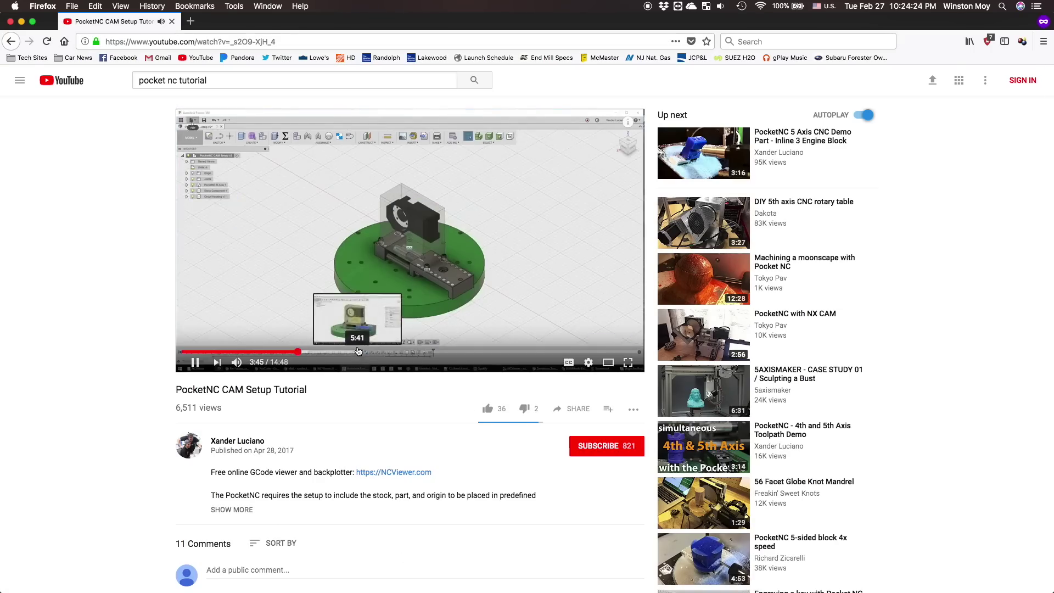
click(420, 352)
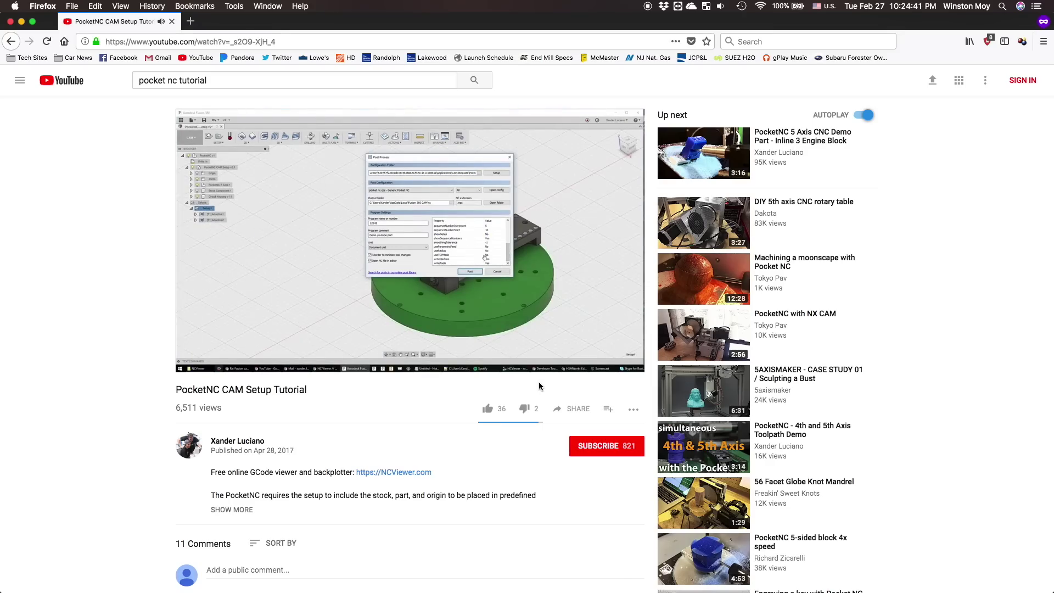
click(490, 409)
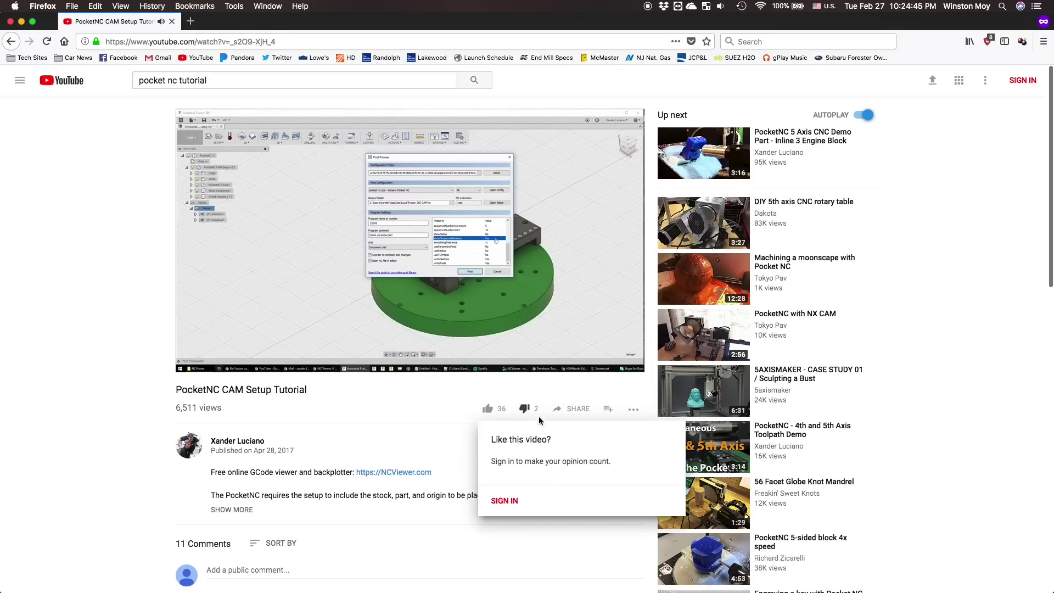
click(560, 383)
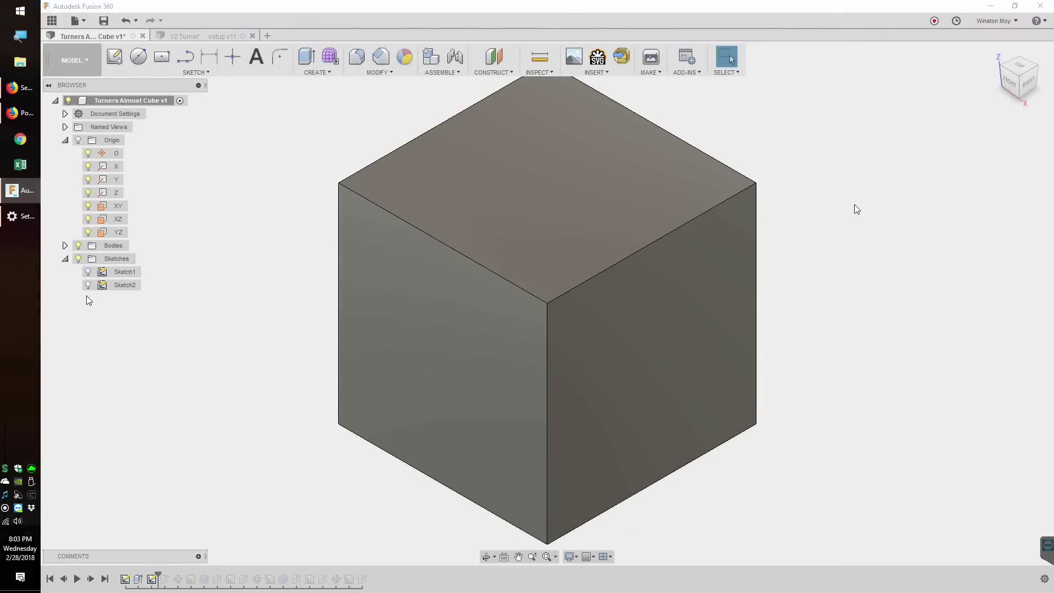
Show Sketch2 and step the timeline through the left, right and top face hole cuts
click(88, 285)
click(91, 578)
click(91, 578)
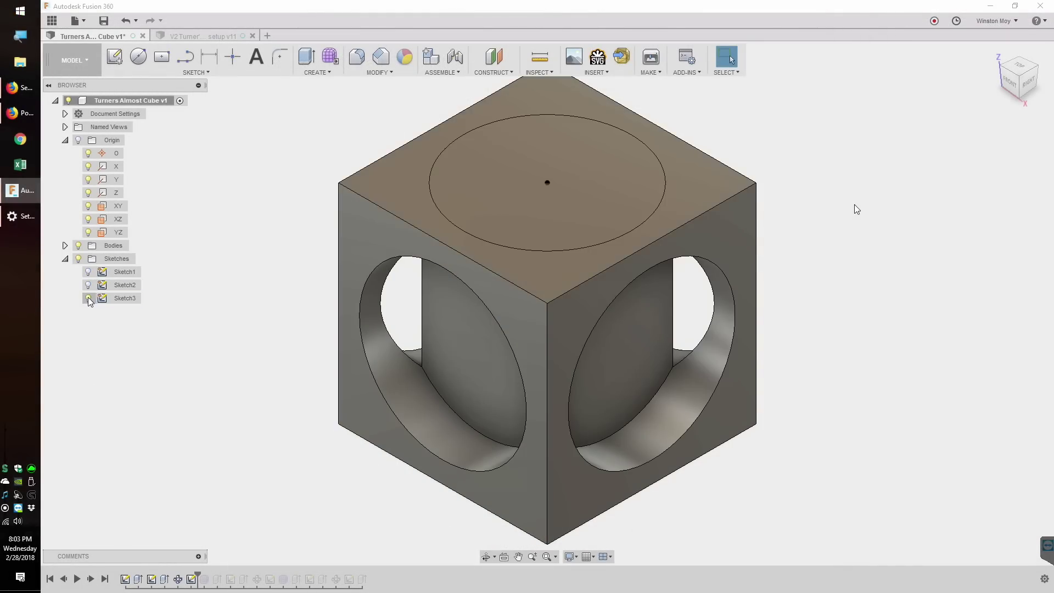
click(92, 579)
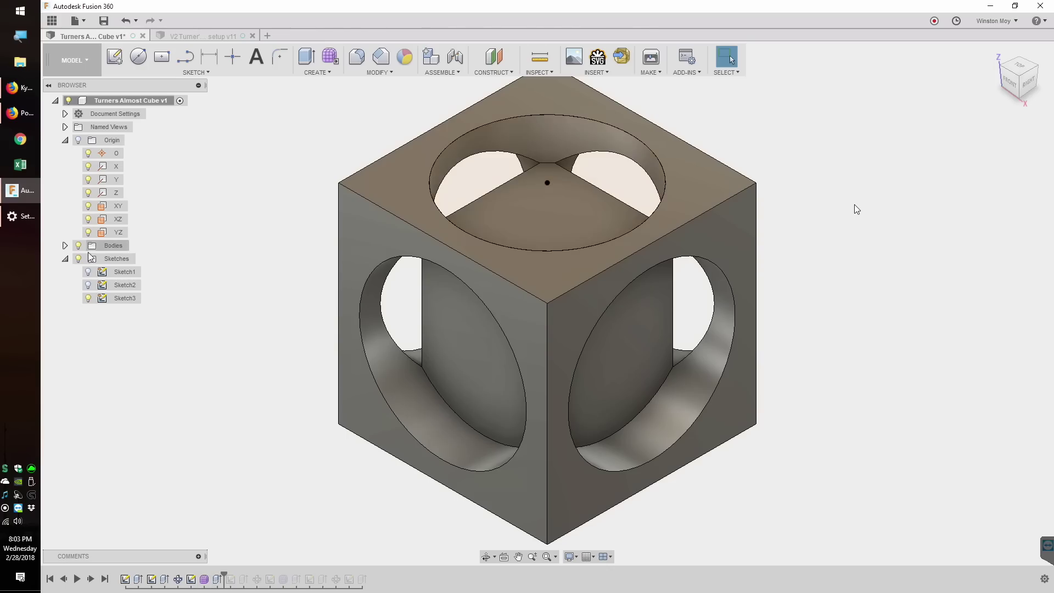
Add Sketch4, toggle its geometry on the cube, and orbit toward a front view
click(91, 579)
click(88, 311)
click(91, 578)
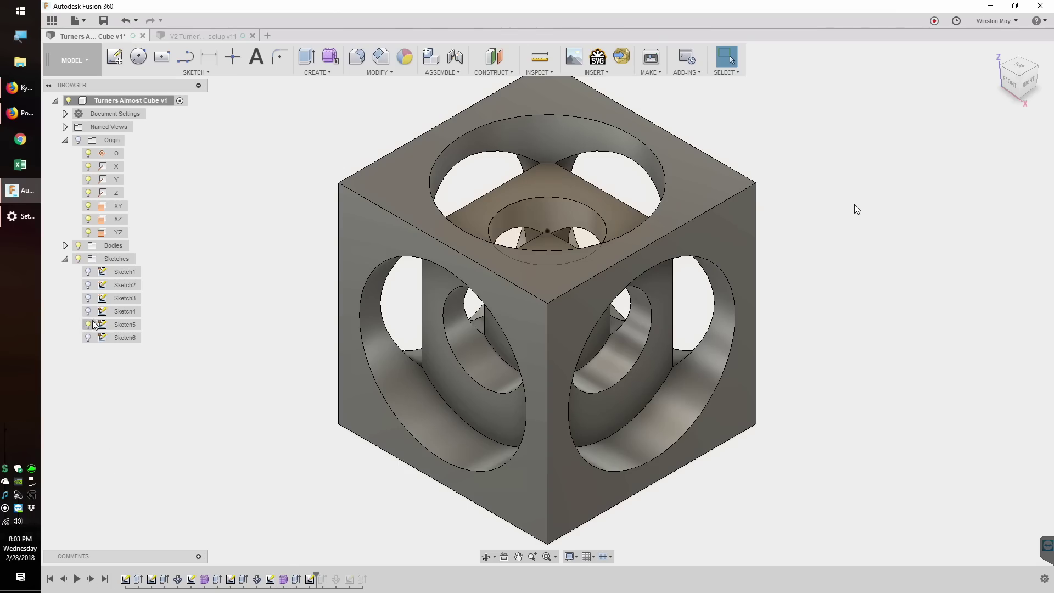
shift+middle_drag(202, 442, 183, 428)
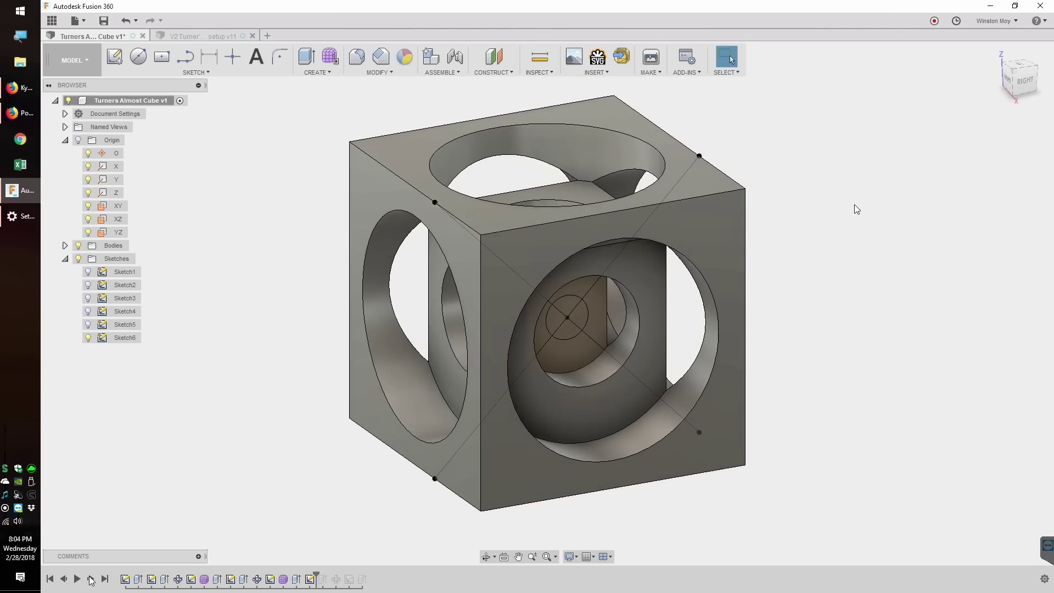
shift+middle_drag(854, 205, 266, 509)
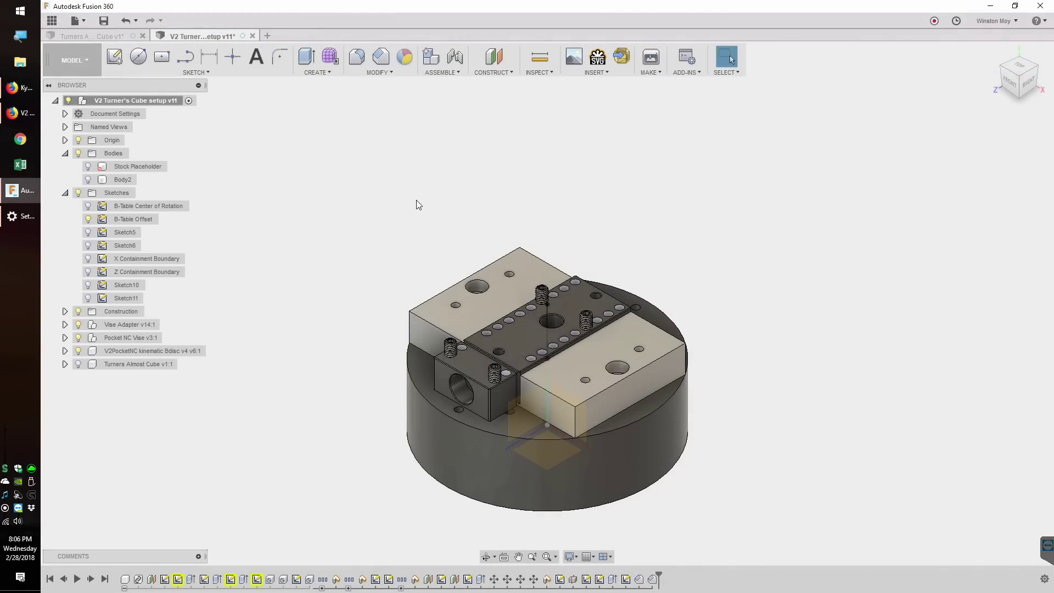
Show the Stock Placeholder box and slide the Turner's cube left along X into it
click(88, 167)
shift+middle_drag(347, 218, 296, 207)
click(1016, 79)
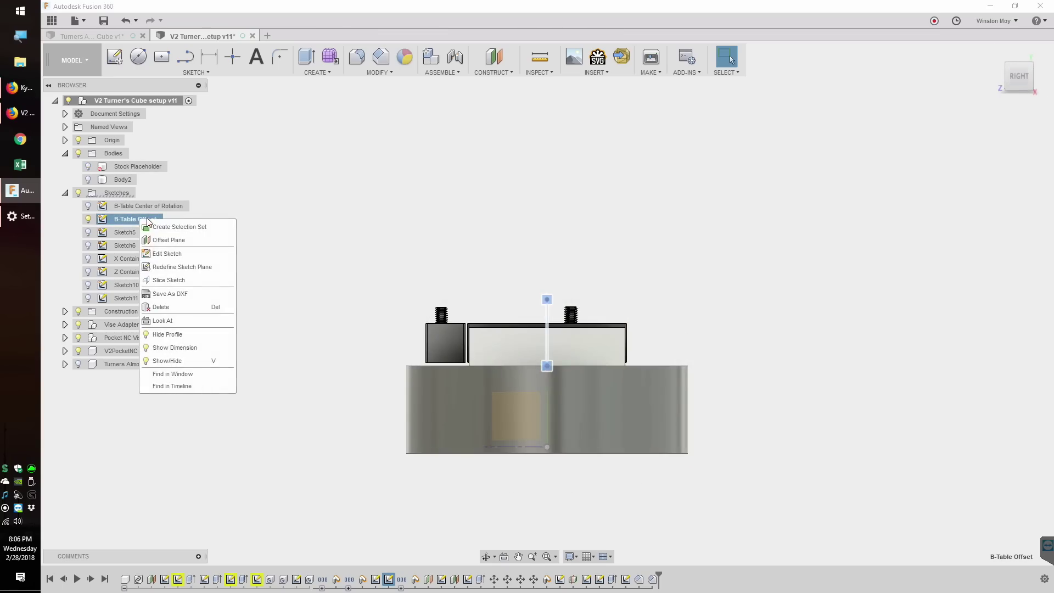
click(175, 253)
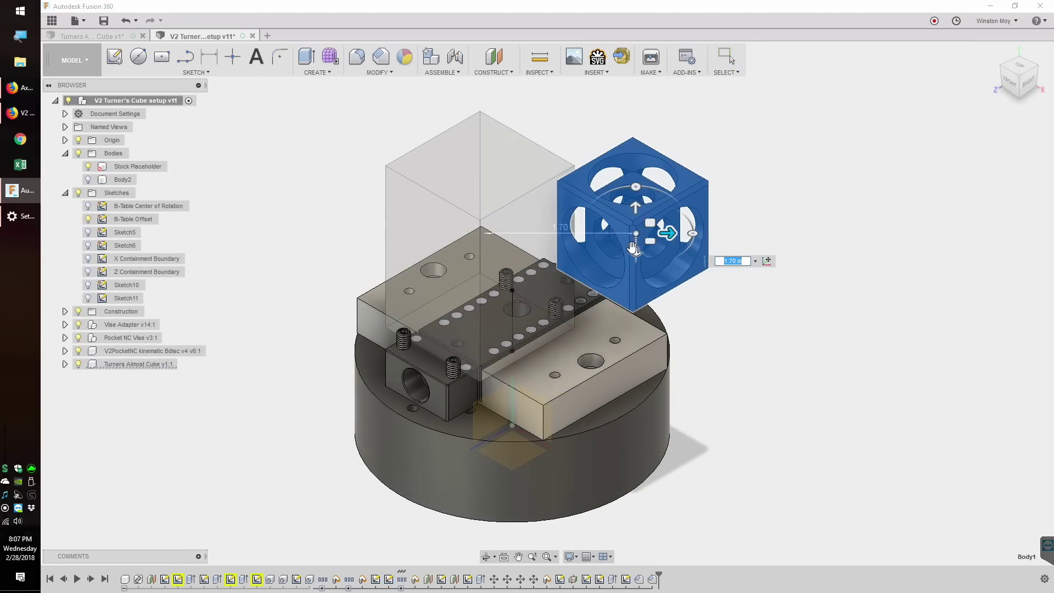
drag(674, 252, 520, 233)
key(Return)
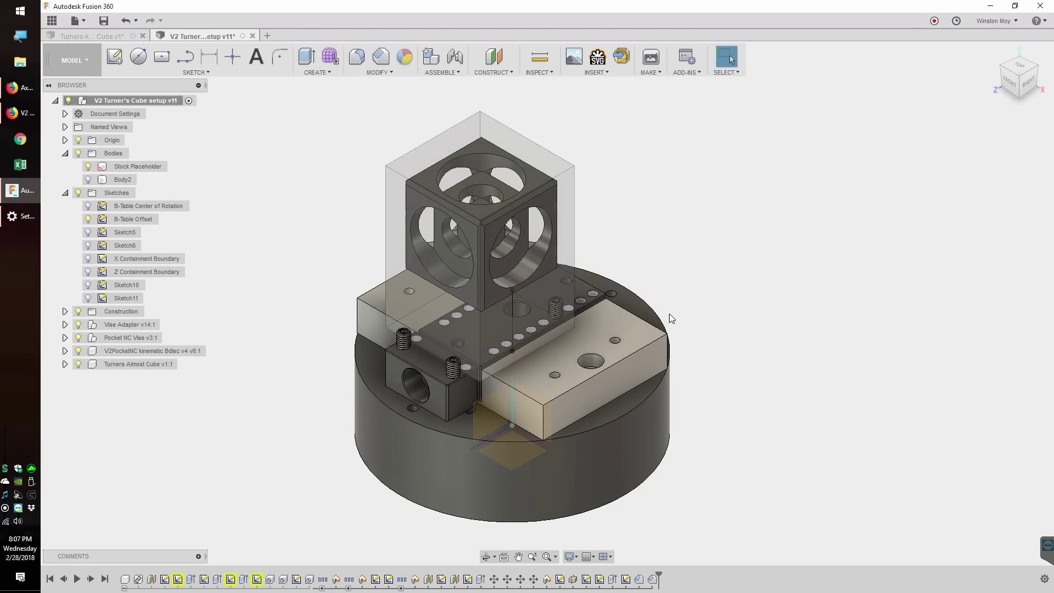
shift+middle_drag(693, 268, 626, 228)
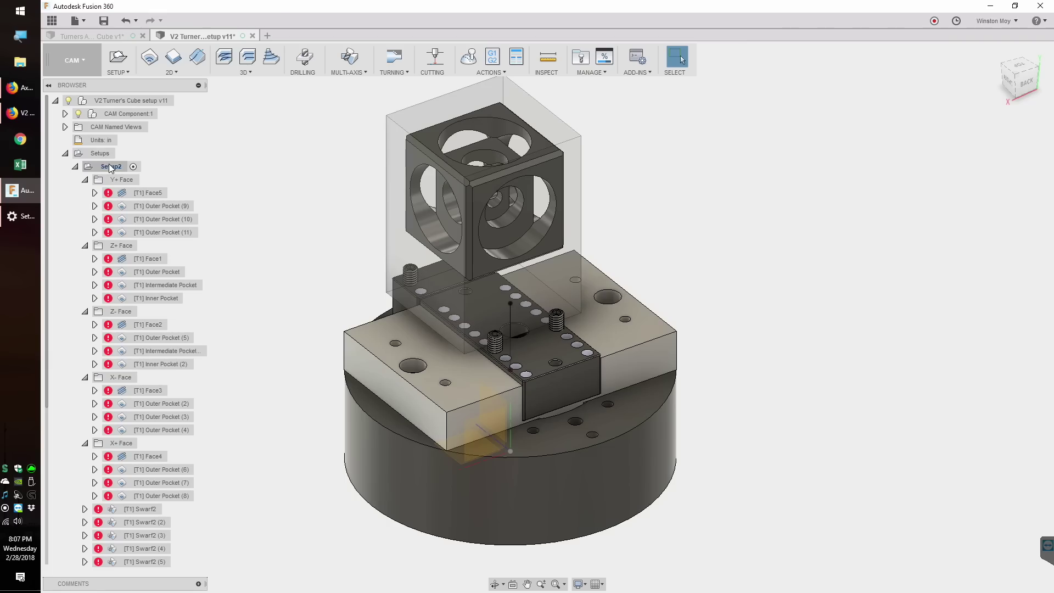
Orient Face2's Z axis and X axis from model edges and generate the Face2 toolpath
right_click(109, 165)
click(129, 173)
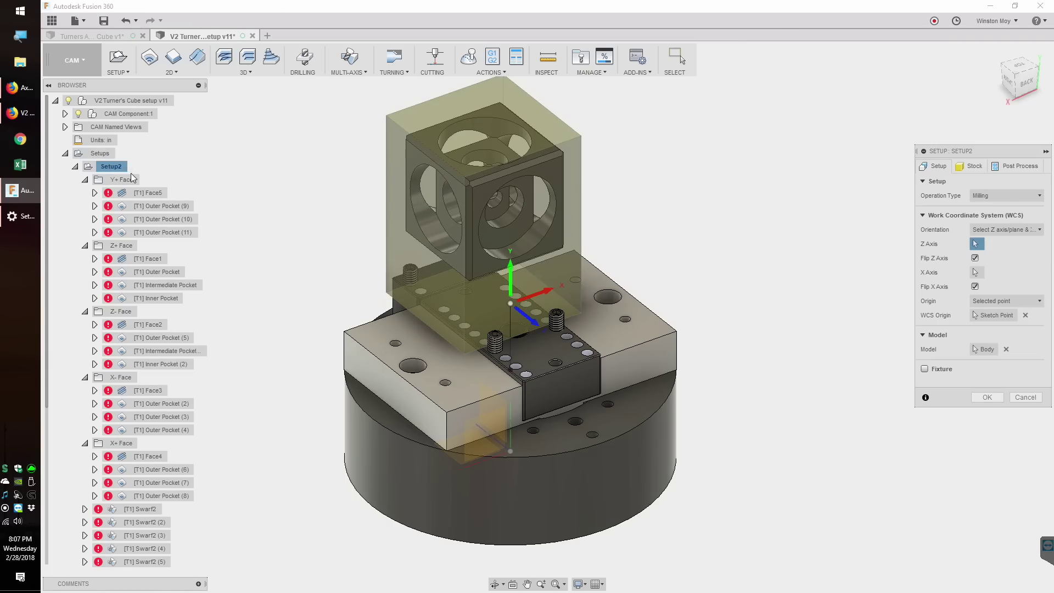
scroll(673, 301, up, 5)
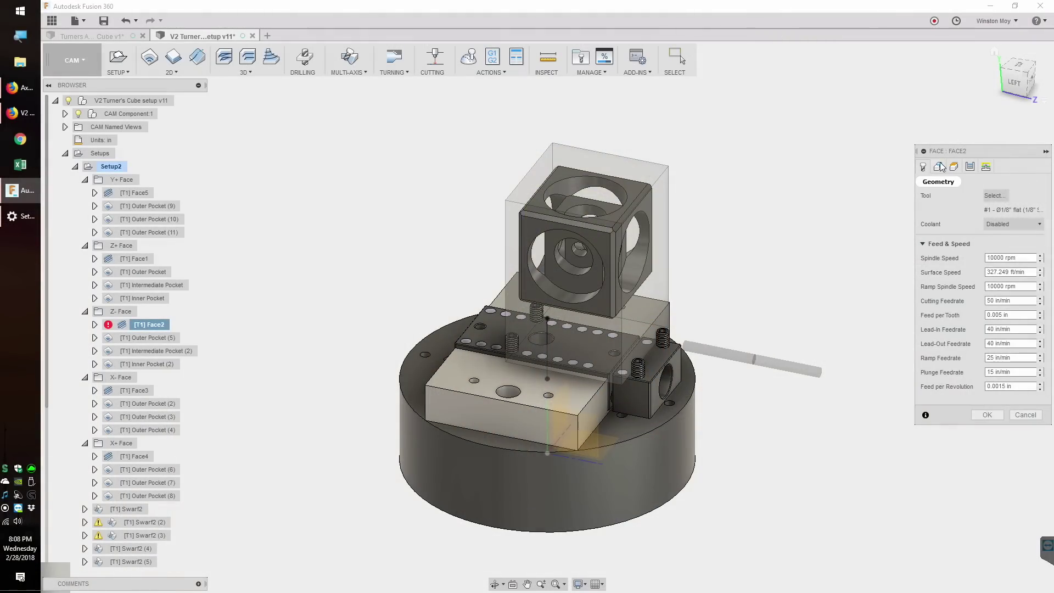
click(940, 166)
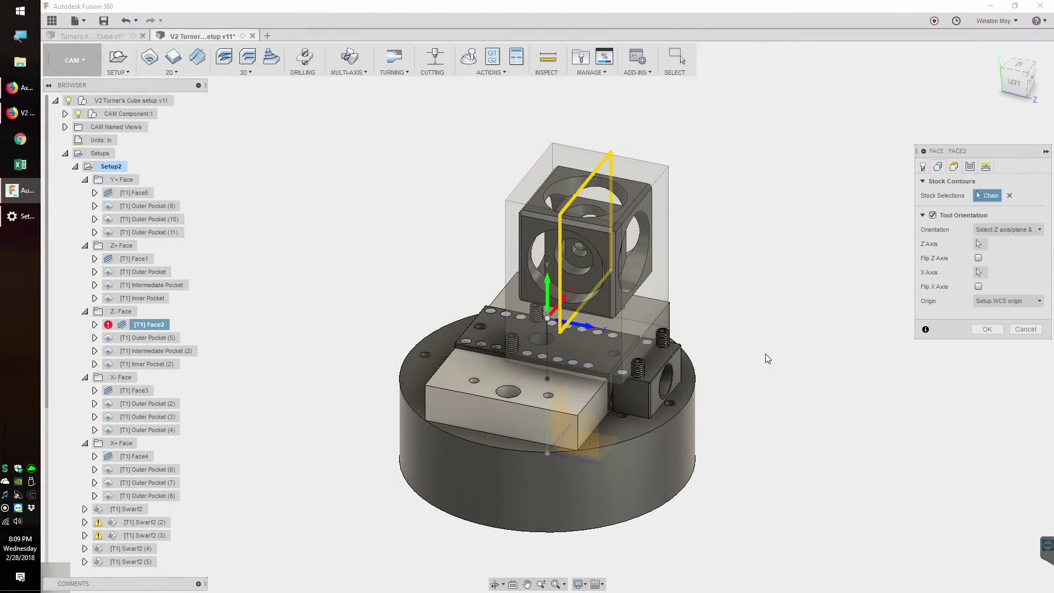
click(980, 243)
click(538, 407)
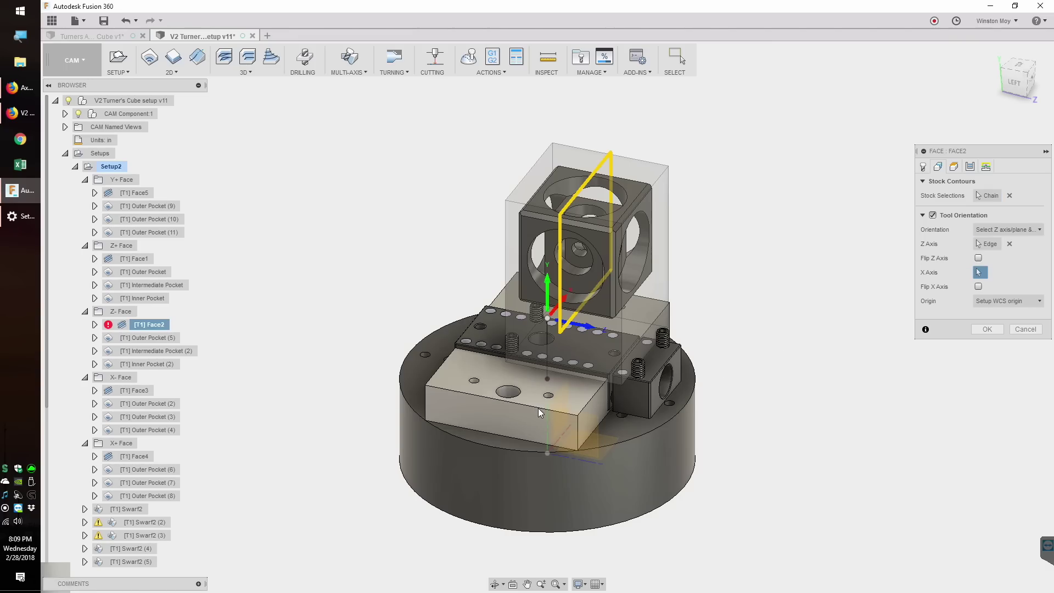
click(587, 405)
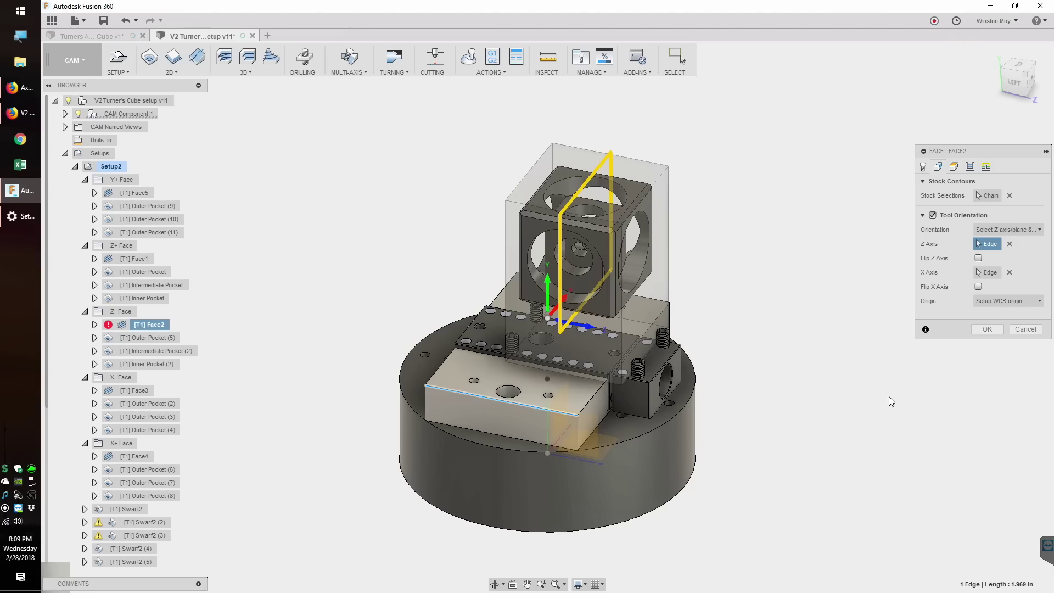
click(987, 328)
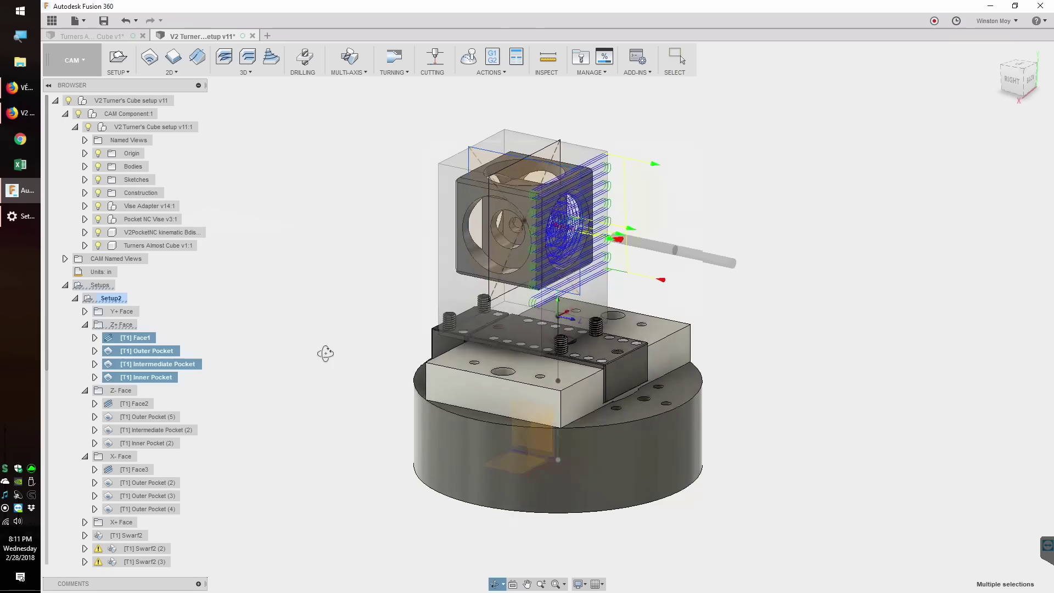
Display the Z-, X+ and Y+ face toolpaths in turn, orbiting to inspect each side
shift+click(142, 443)
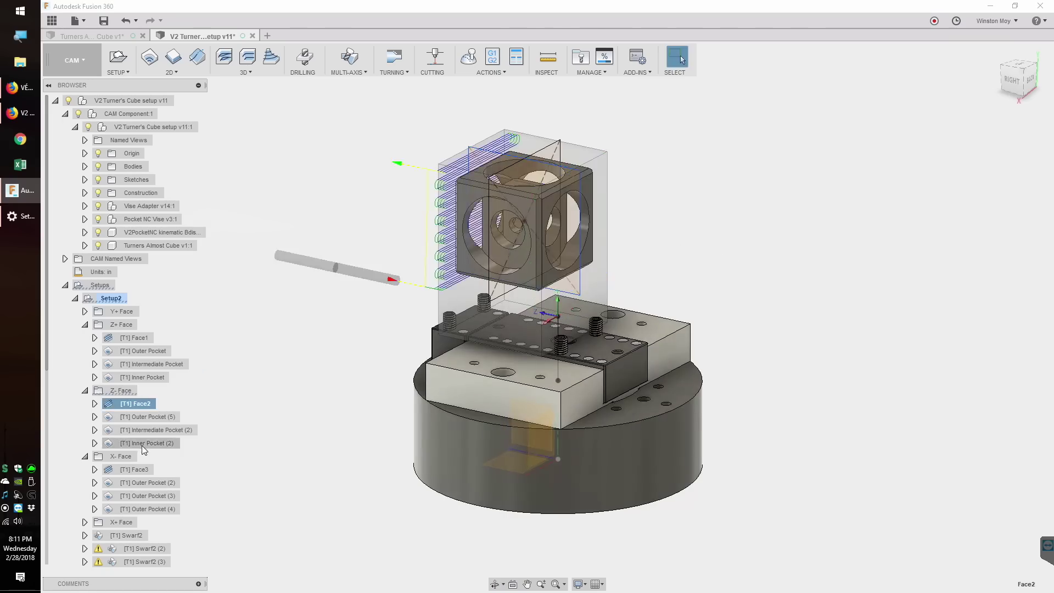
click(85, 522)
click(135, 469)
shift+click(147, 509)
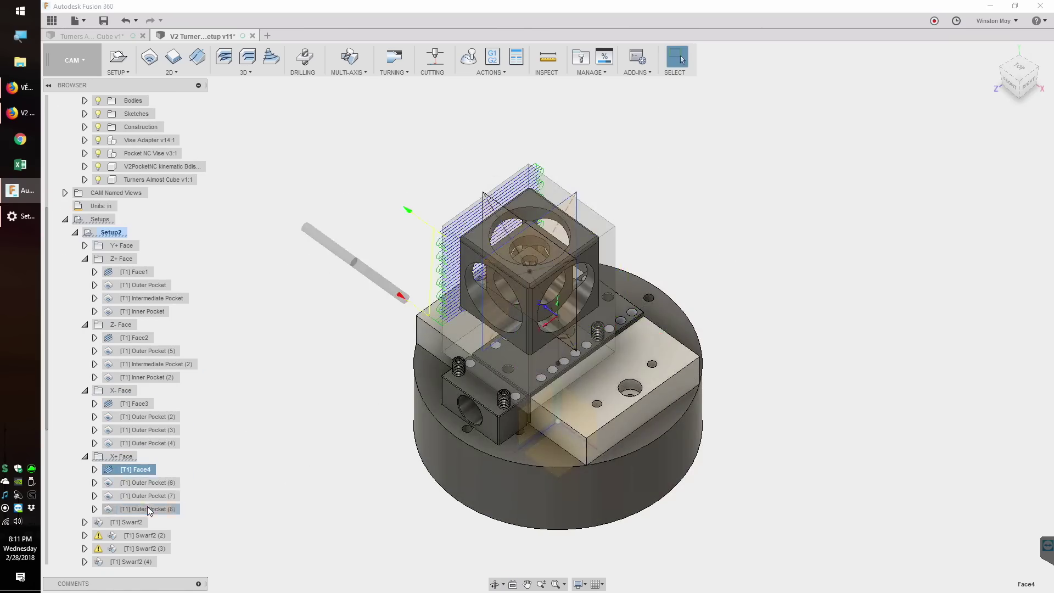
shift+middle_drag(379, 439, 402, 451)
click(85, 245)
click(135, 259)
shift+click(153, 298)
shift+middle_drag(258, 314, 297, 317)
click(298, 315)
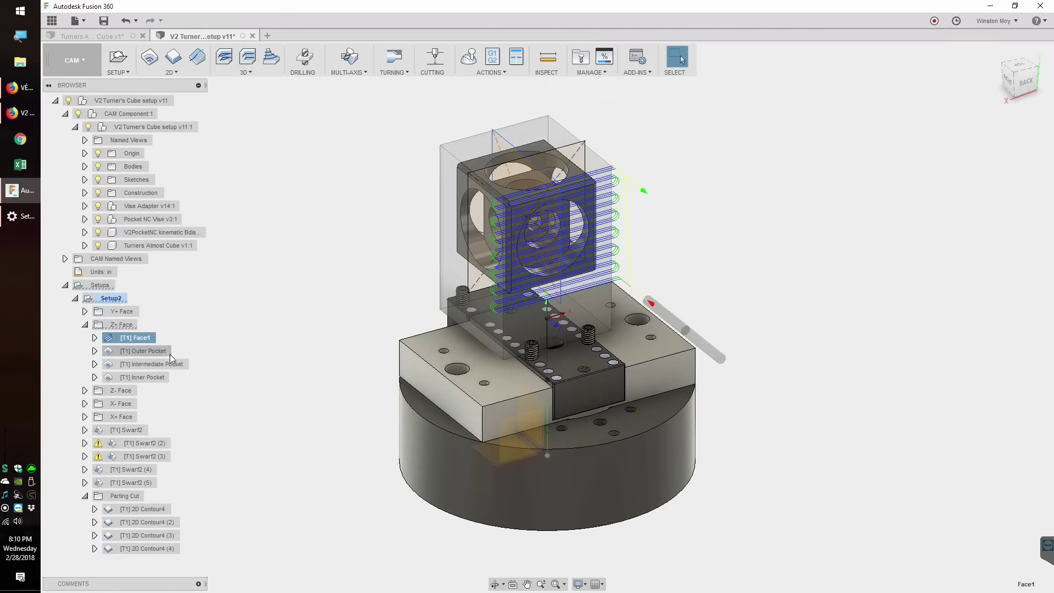
Display the Z+ face's Outer, Intermediate and Inner Pocket toolpaths
click(163, 350)
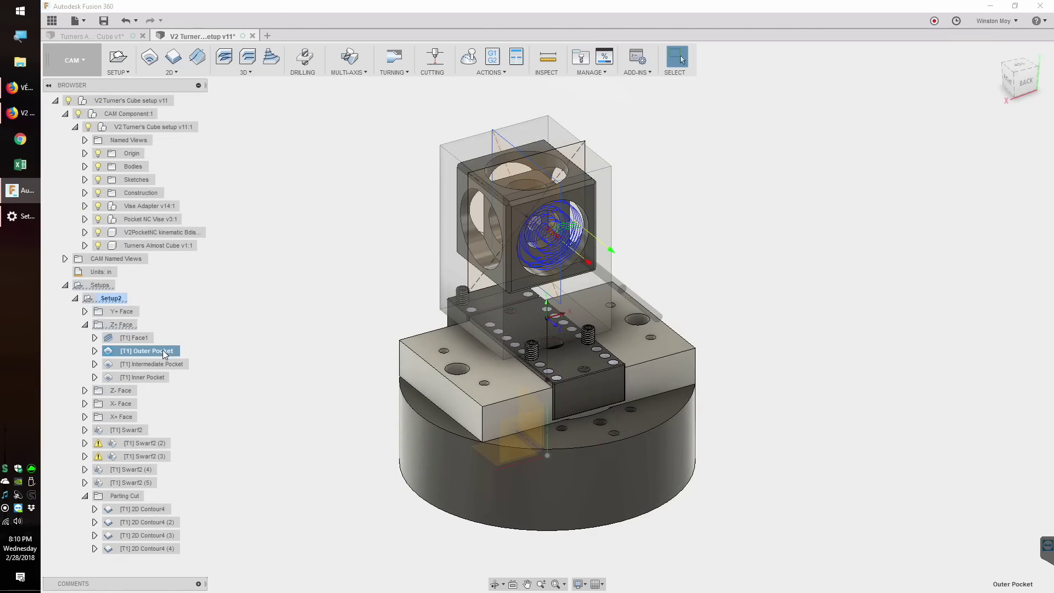
click(159, 363)
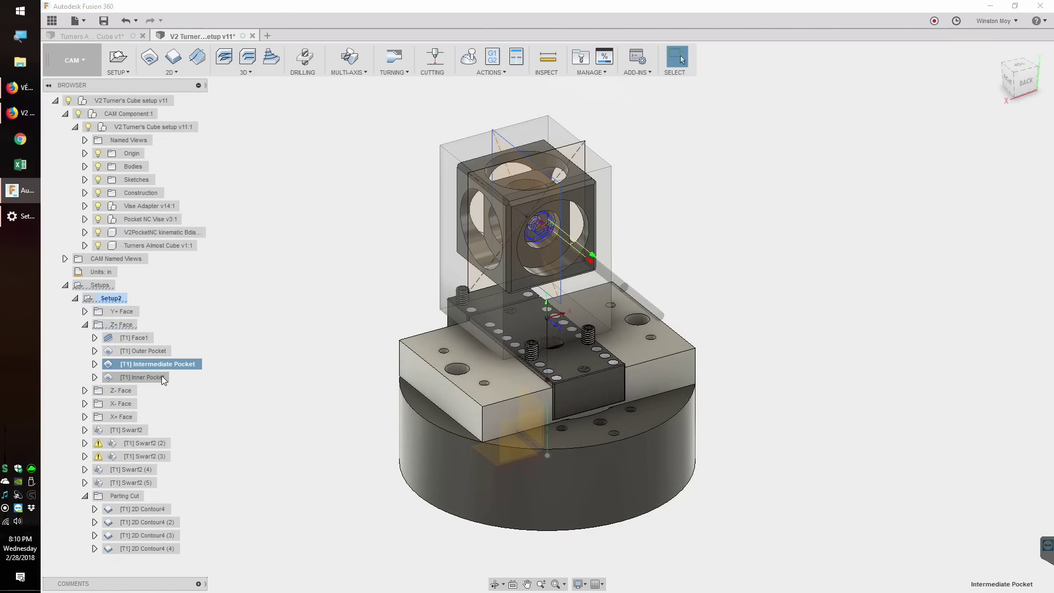
click(161, 375)
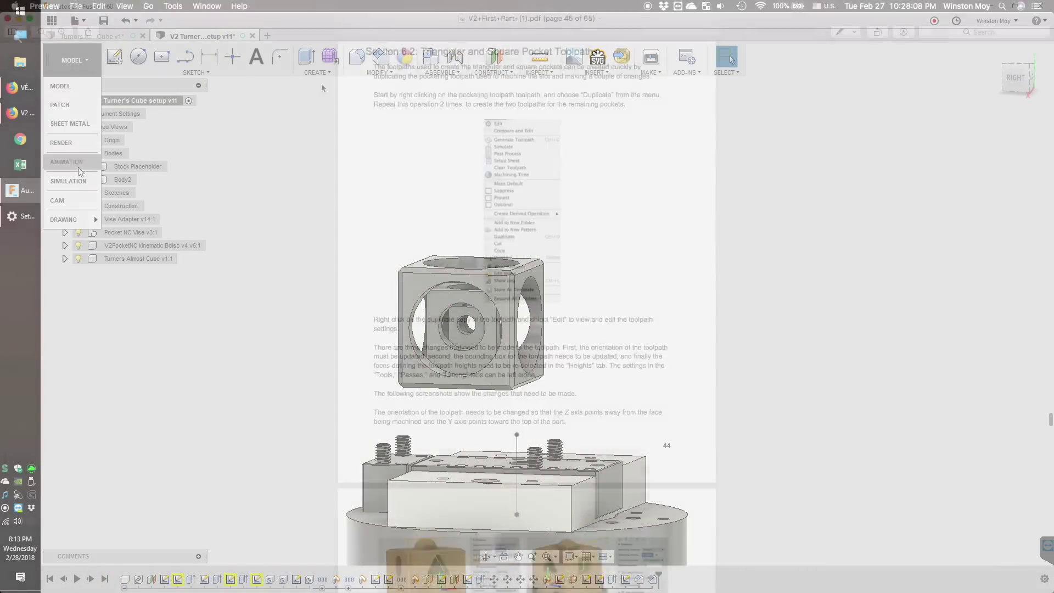
Scroll the PDF to page 53, Section 8: Multi-axis Swarf Toolpath, zoomed in with Cmd+Plus
scroll(321, 84, down, 10)
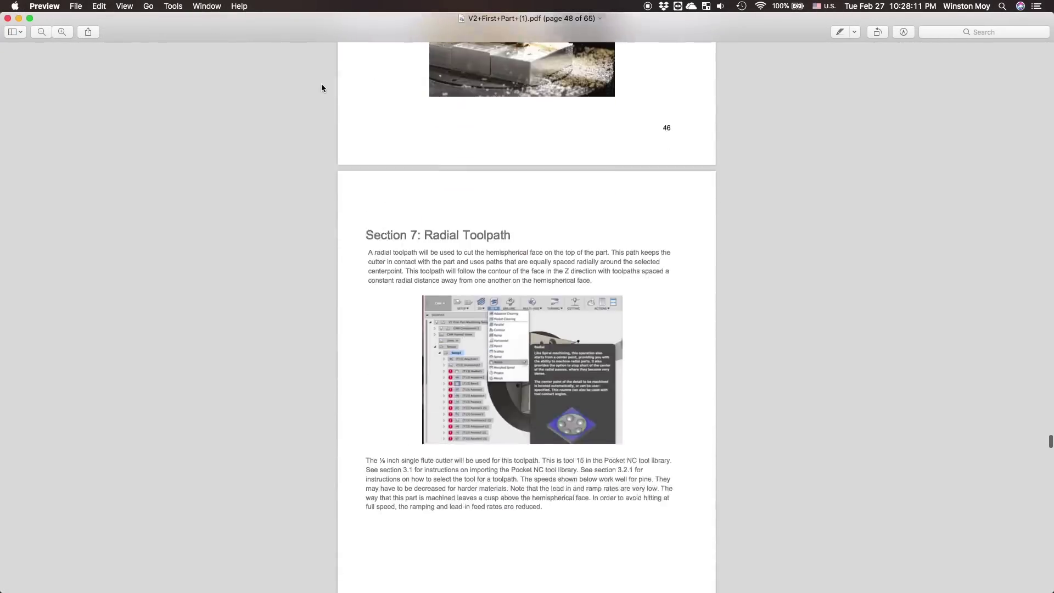
scroll(321, 83, down, 20)
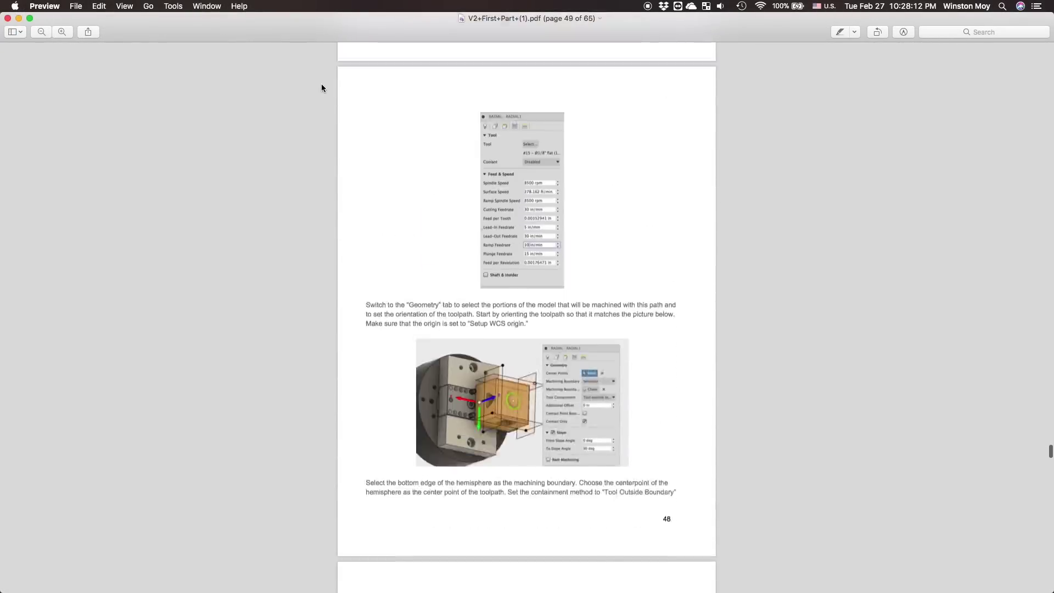
scroll(320, 88, down, 8)
key(super+plus)
scroll(322, 86, up, 4)
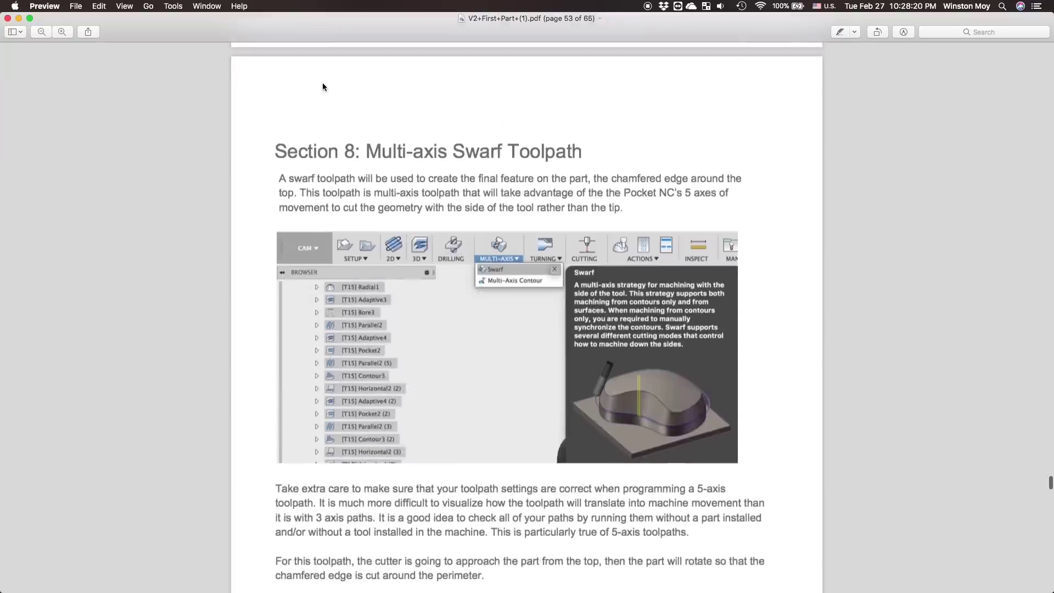
scroll(858, 109, down, 20)
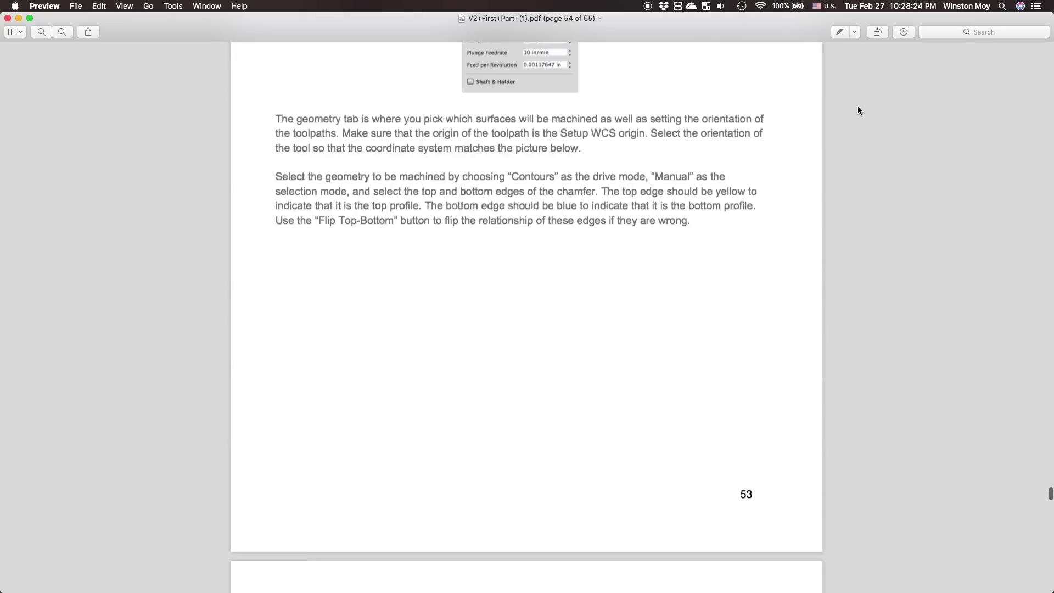
scroll(858, 110, down, 1)
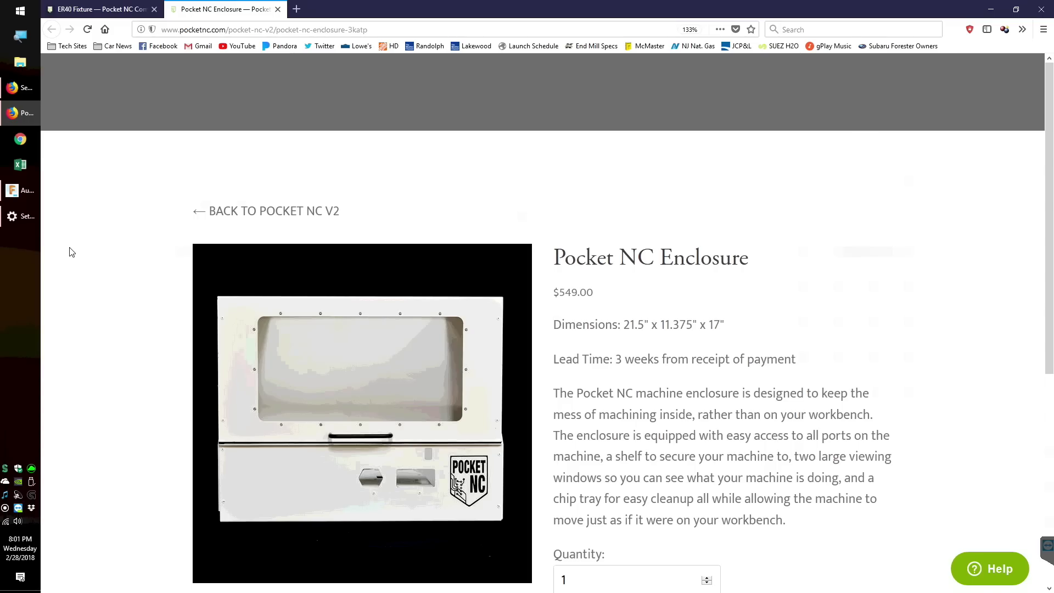
Scroll the ER40 Fixture page down to its $60.00 price, collet choice and Add to Cart button
scroll(71, 252, down, 3)
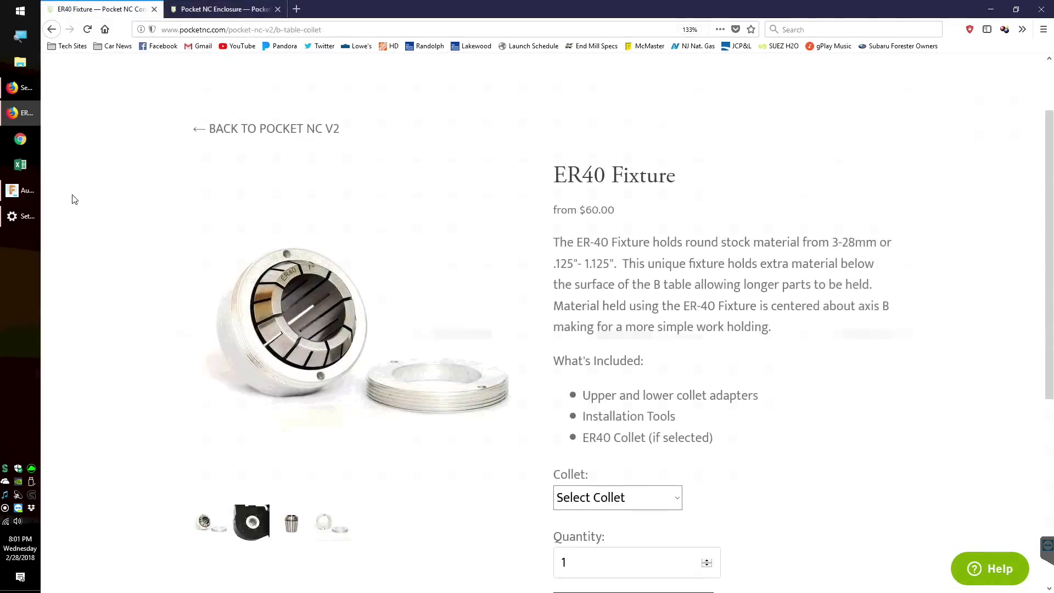
scroll(75, 199, down, 2)
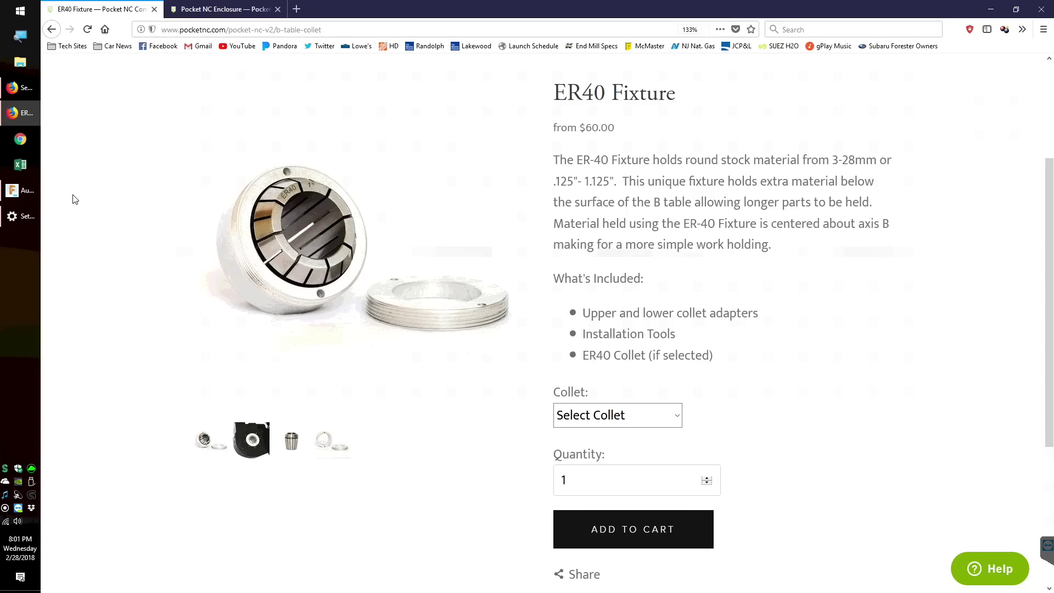